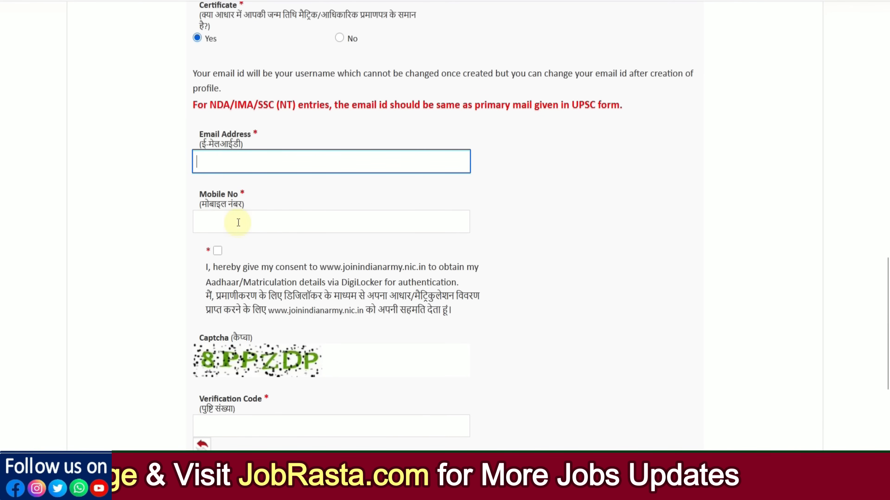
Step: Tick the DigiLocker consent for fetching Aadhaar/Matriculation details, then scroll toward Submit
left_click(217, 251)
scroll(264, 264, "down", 4)
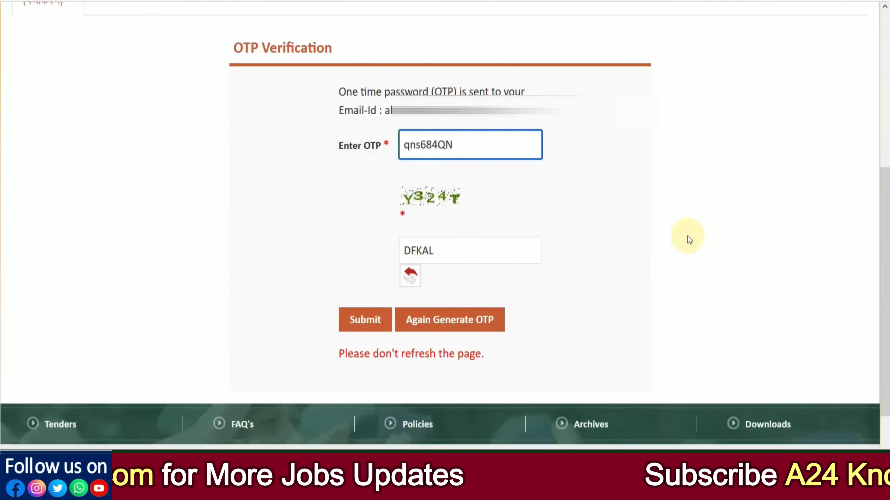
Step: Replace the captcha text with Y324T and submit the OTP verification
left_click(304, 170)
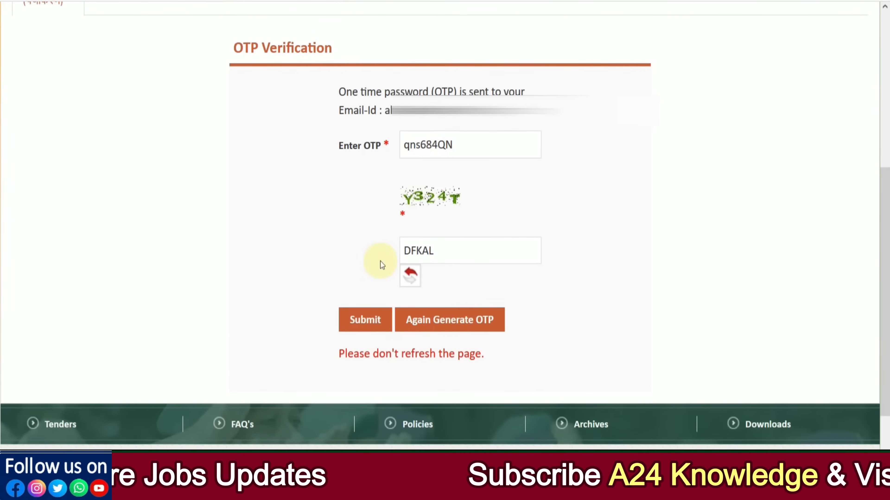
left_click_drag(441, 255, 391, 252)
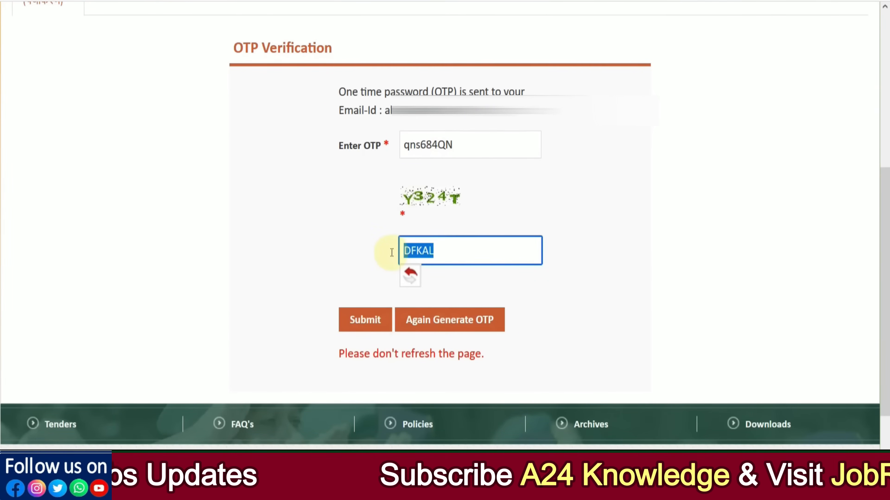
type("Y3")
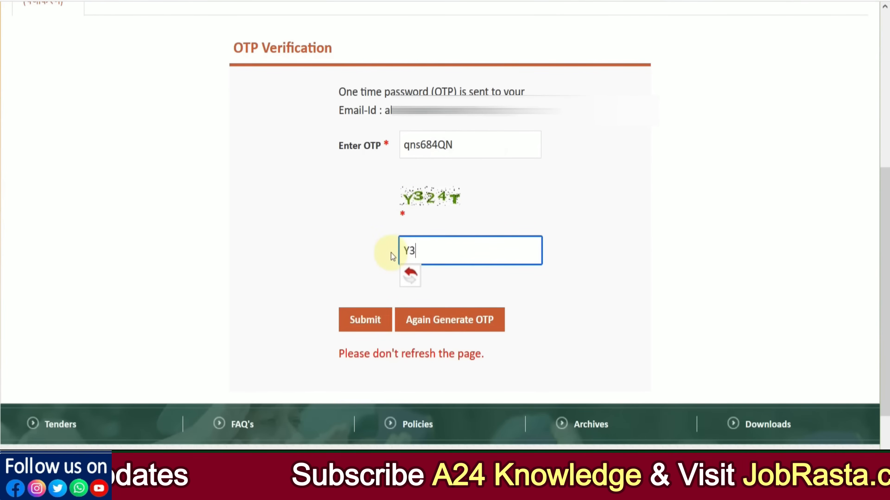
type("24")
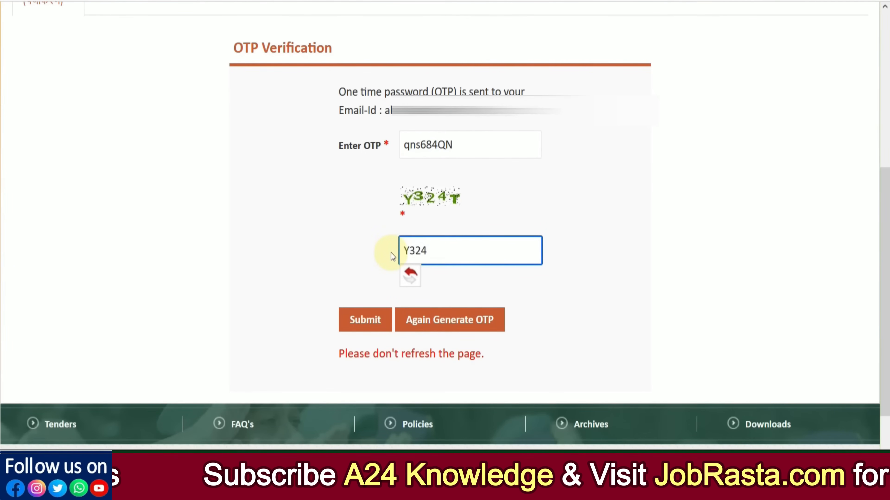
type("T")
left_click(364, 318)
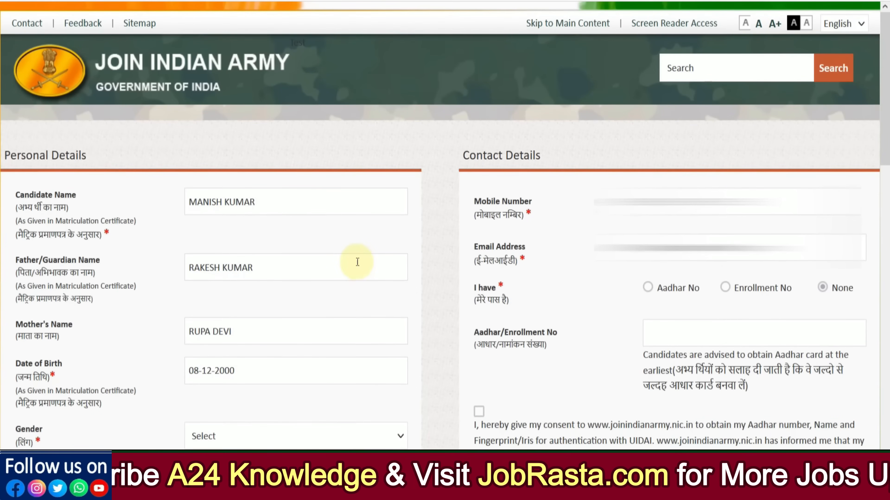
Step: Set gender to Male and marital status to Unmarried
scroll(357, 262, "down", 6)
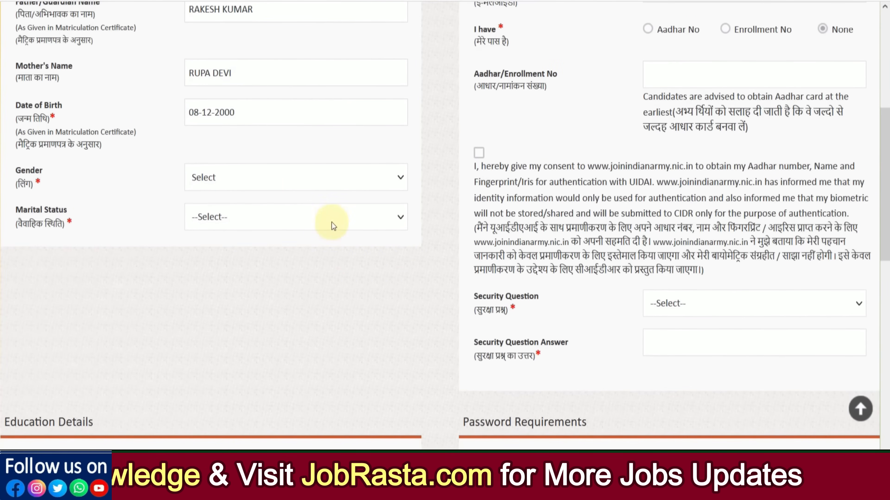
left_click(246, 183)
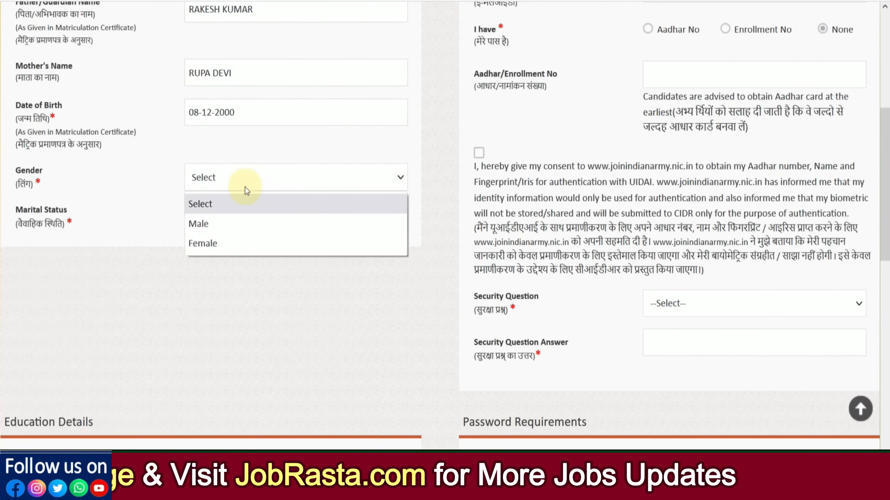
left_click(237, 229)
left_click(230, 227)
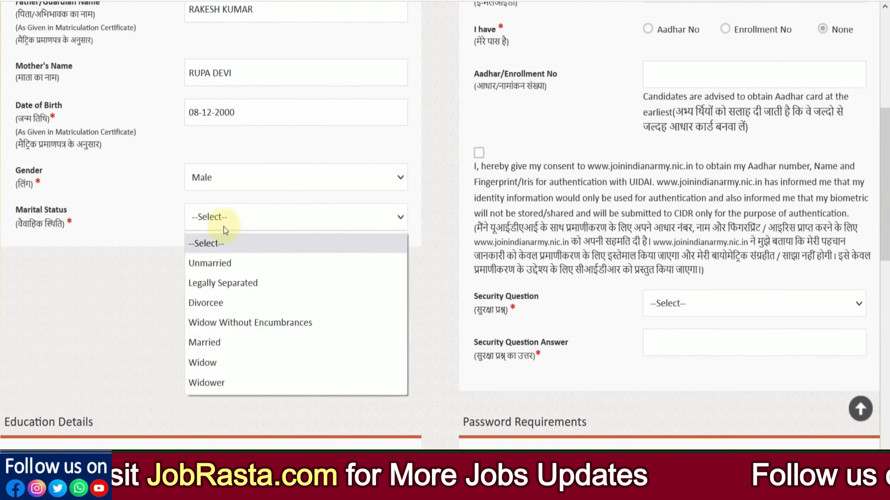
left_click(221, 262)
Step: Choose STATE BOARD from Rajasthan as the 10th board and enter the certificate number
scroll(298, 270, "down", 8)
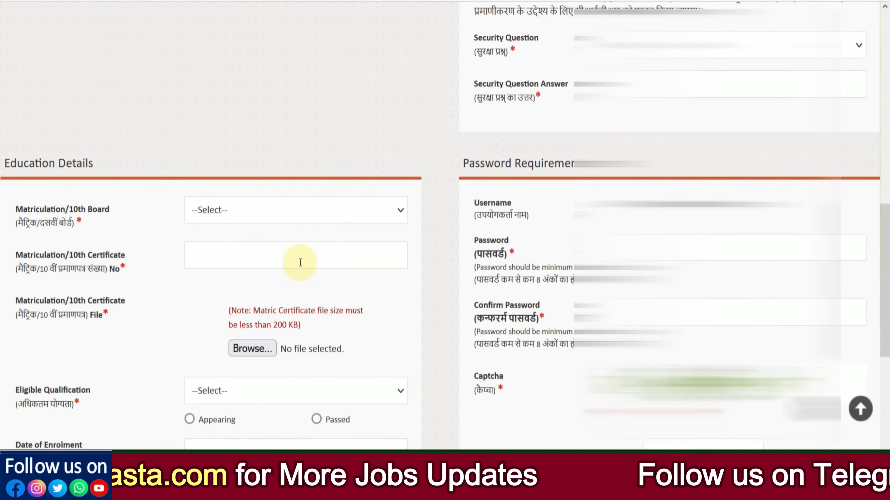
left_click(239, 130)
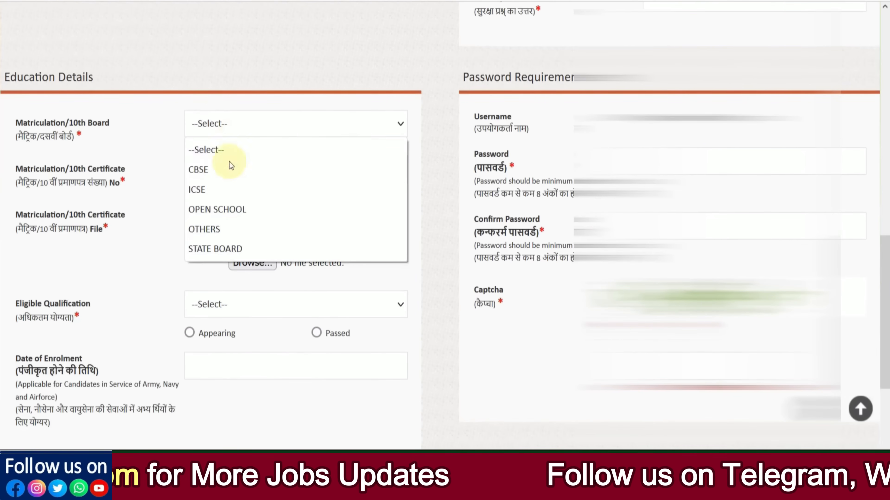
left_click(224, 246)
left_click(218, 169)
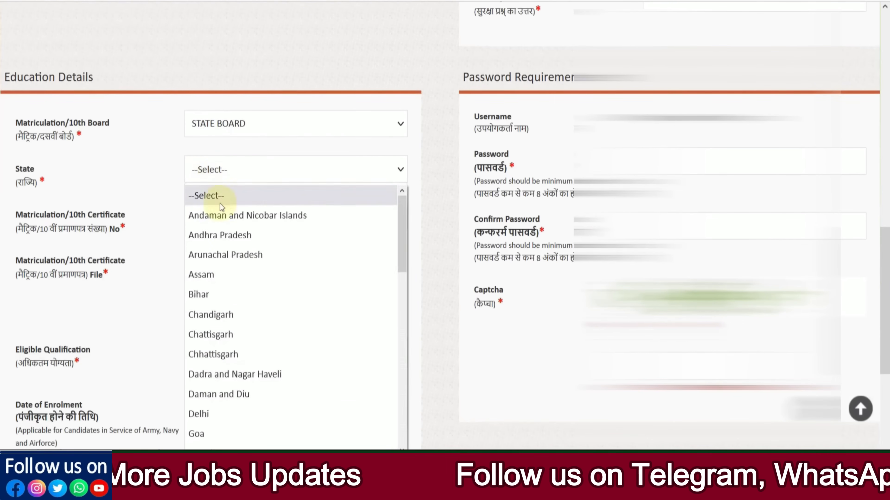
scroll(242, 266, "down", 7)
left_click(232, 302)
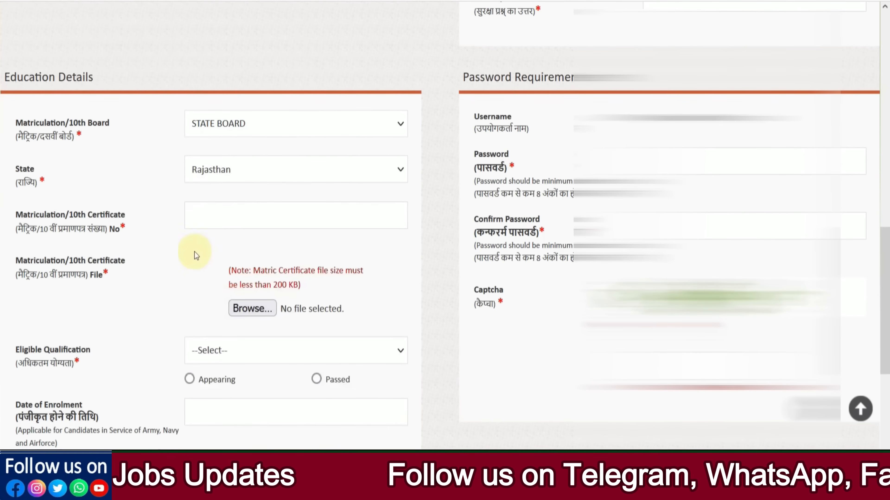
left_click(218, 221)
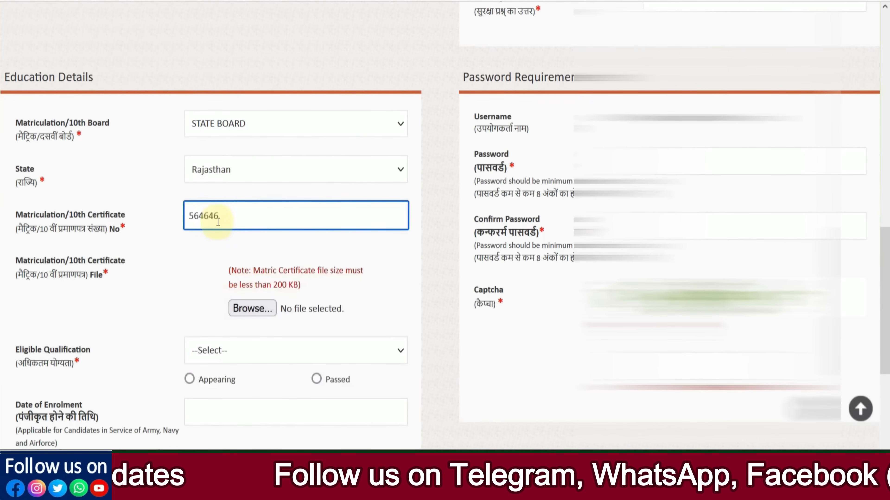
Step: Select B.E./B.Tech/B.Arch/Msc Computer as the eligible qualification, marked Passed
scroll(187, 275, "down", 3)
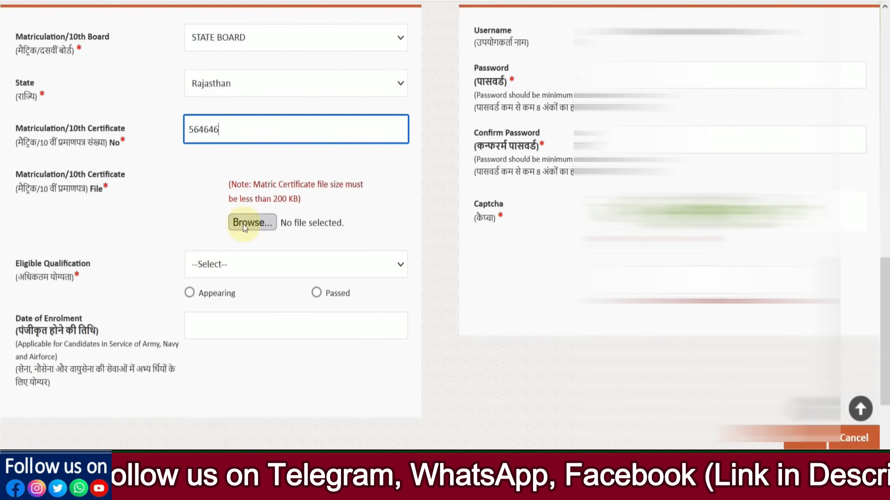
scroll(210, 229, "down", 3)
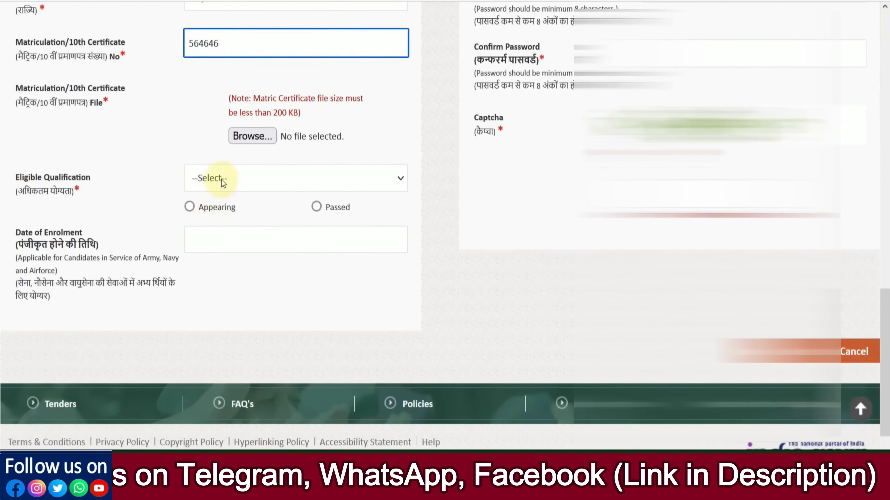
left_click(223, 182)
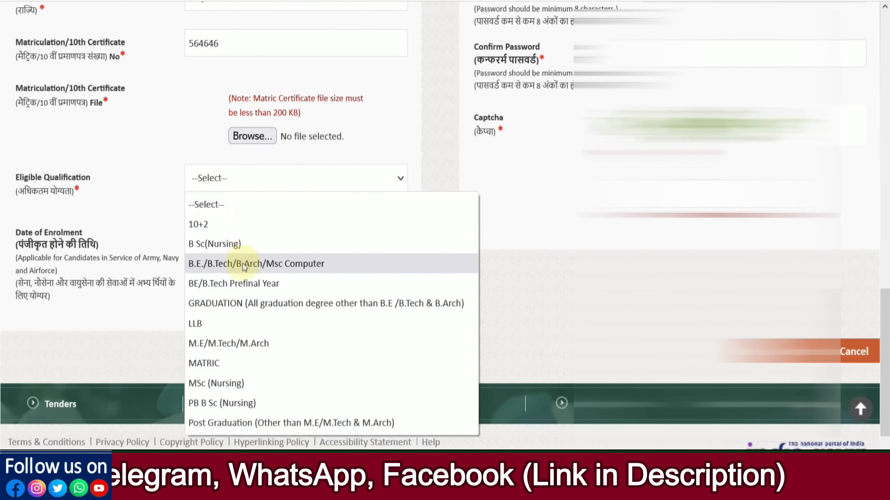
left_click(256, 266)
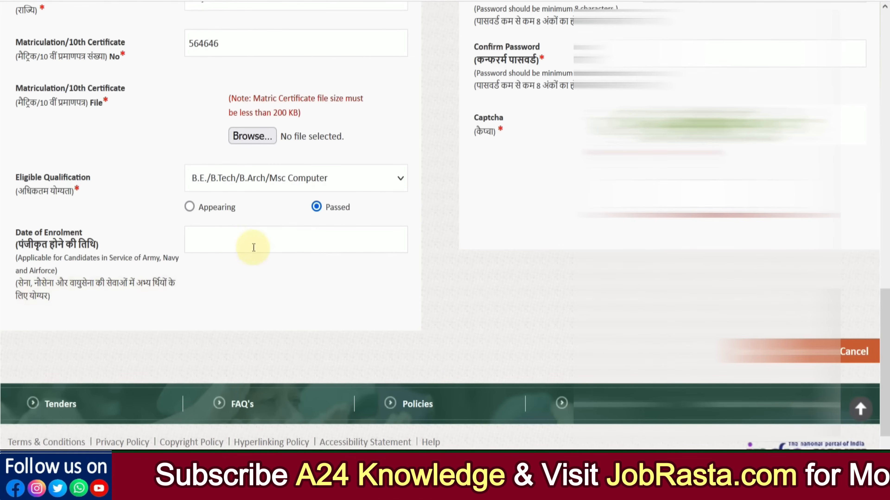
scroll(723, 123, "up", 7)
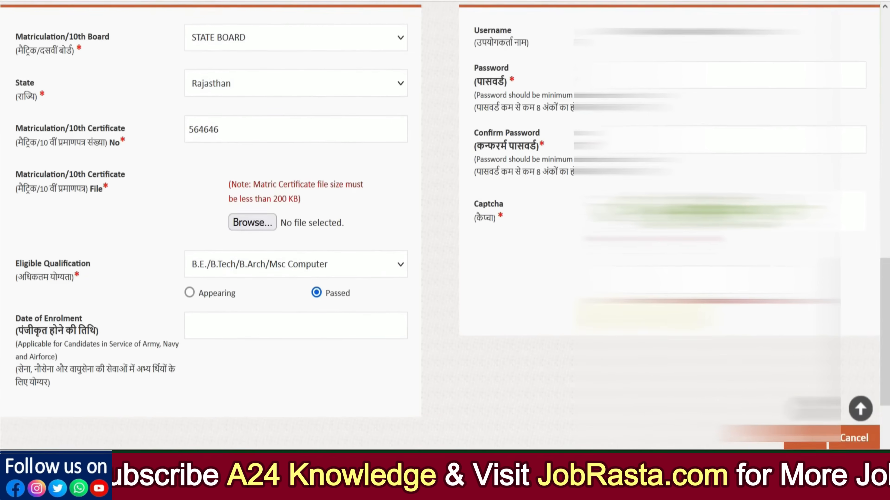
Step: Pick the first-job town security question and enter its answer
left_click(680, 55)
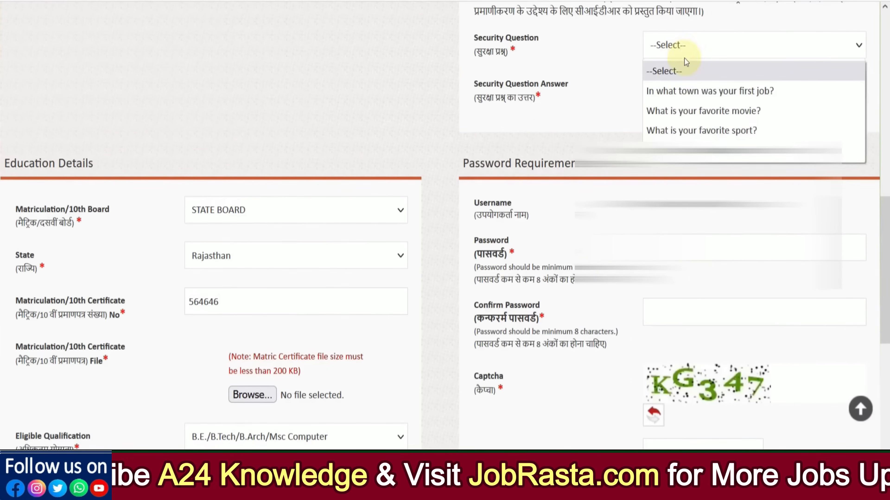
left_click(699, 89)
left_click(670, 93)
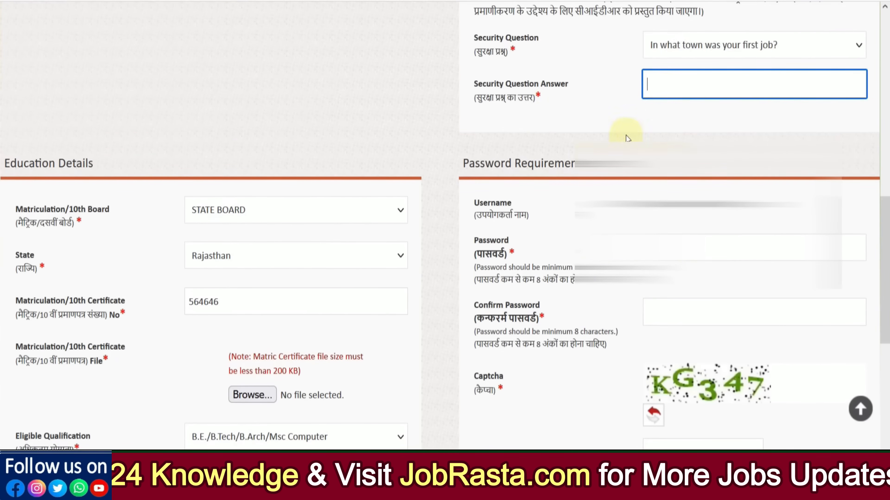
scroll(626, 135, "down", 3)
Step: Enter the account password and repeat it in Confirm Password
left_click(690, 165)
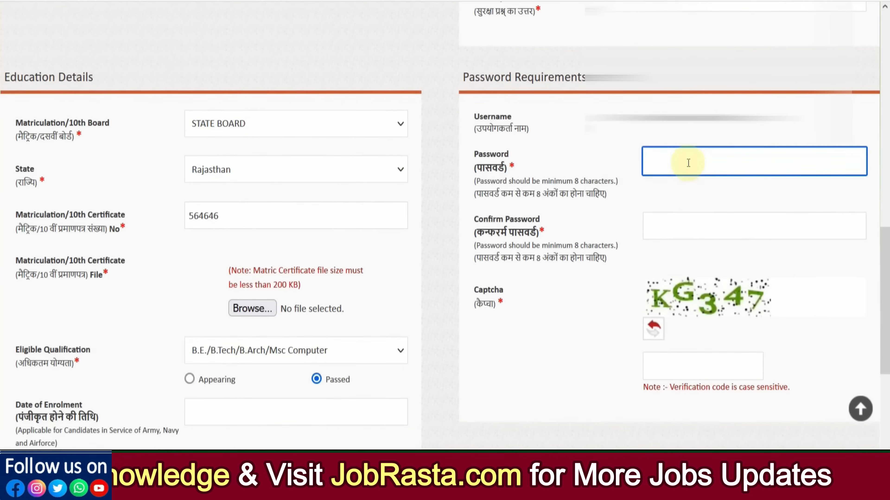
type("Te")
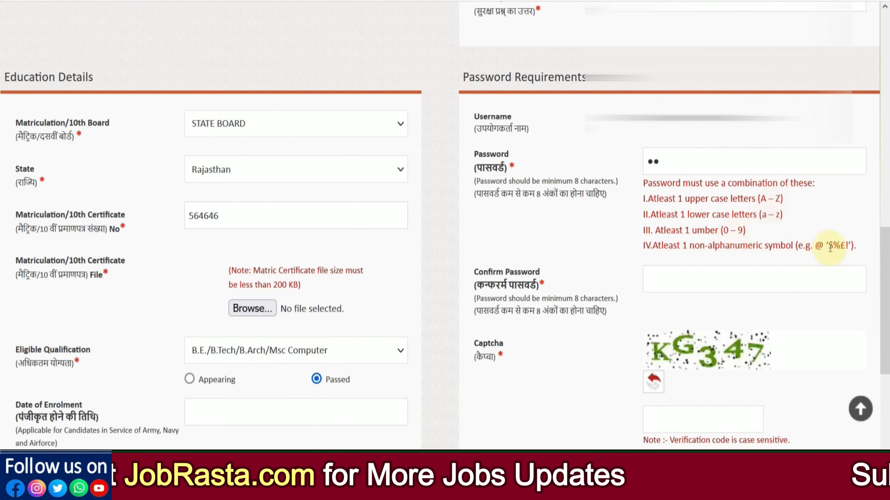
left_click(841, 249)
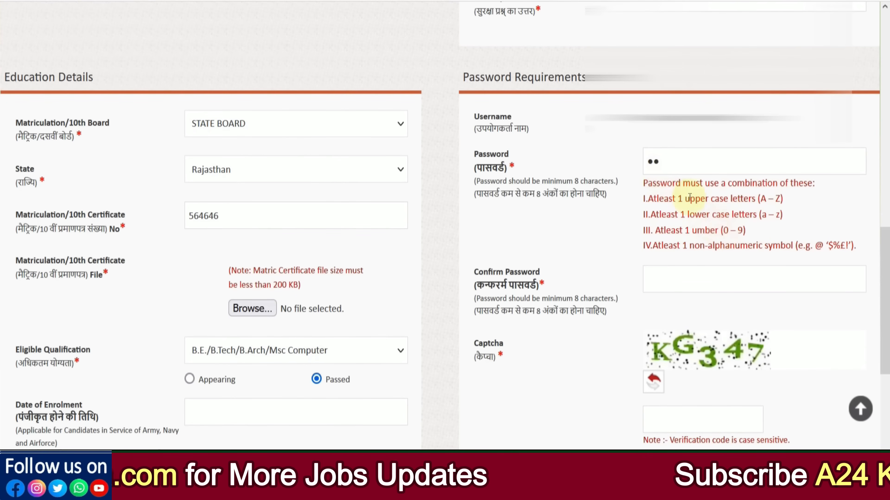
left_click_drag(665, 163, 624, 159)
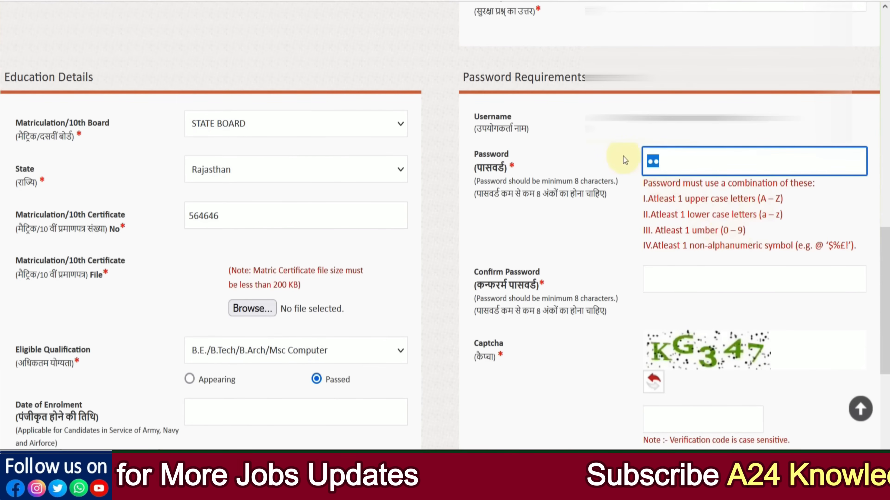
type("••••")
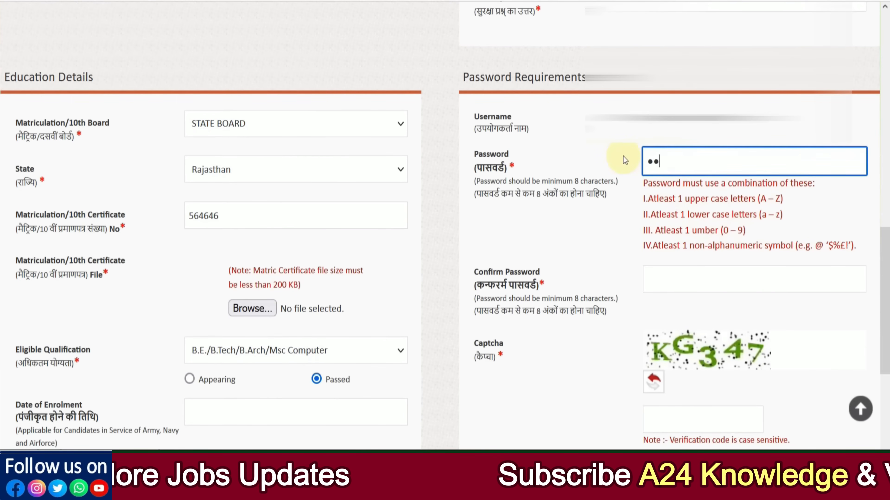
type("•••••••")
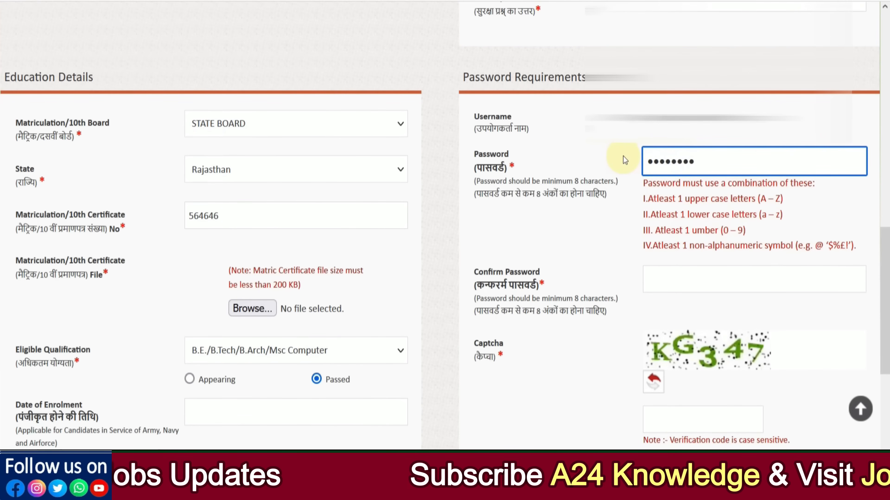
key("Tab")
type("••")
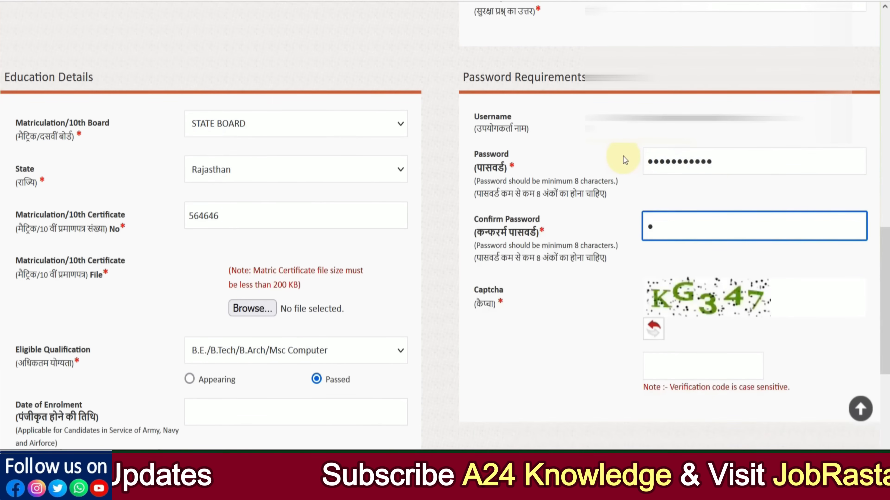
type("•••••••")
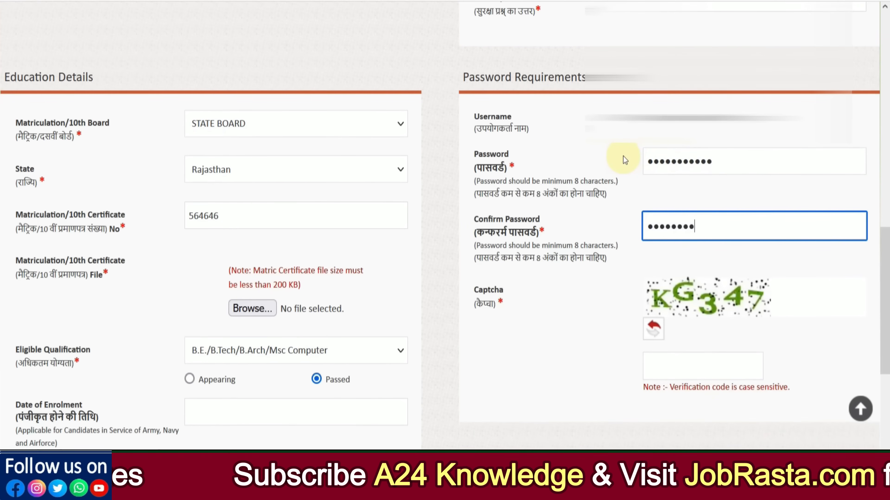
type("••")
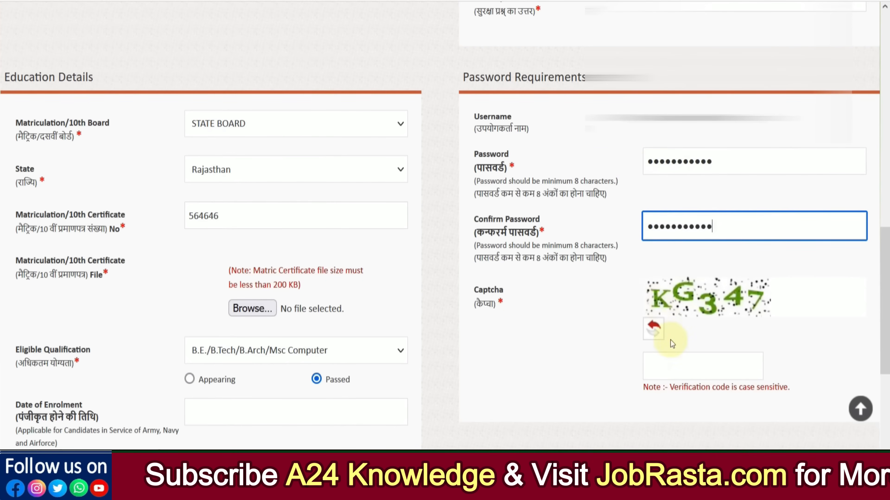
Step: Enter captcha KG347 and save the registration
left_click(671, 367)
type("K")
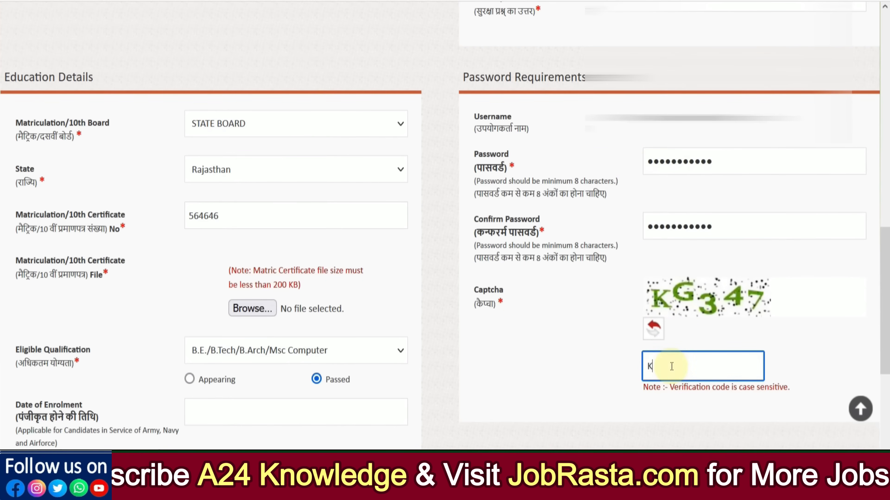
type("G347")
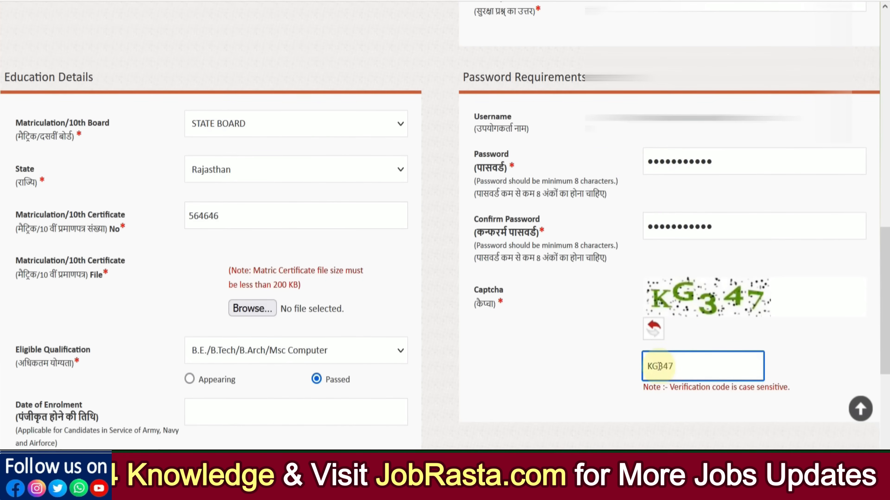
scroll(651, 368, "down", 2)
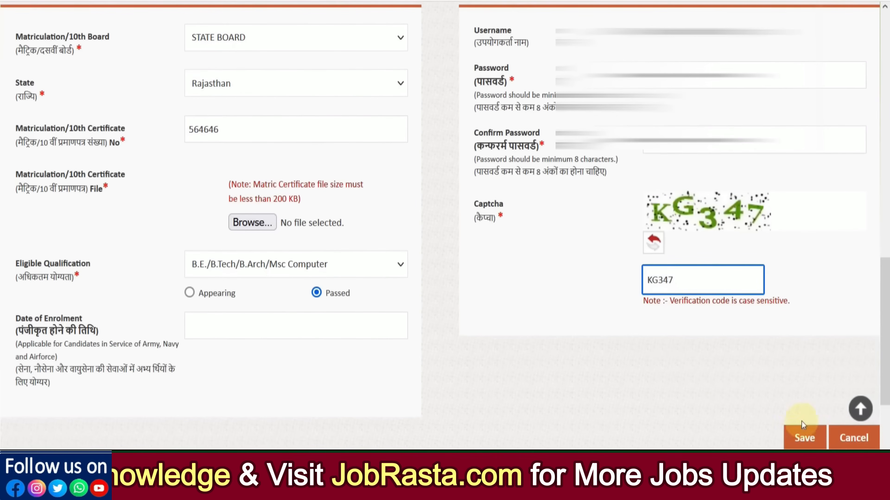
left_click(802, 438)
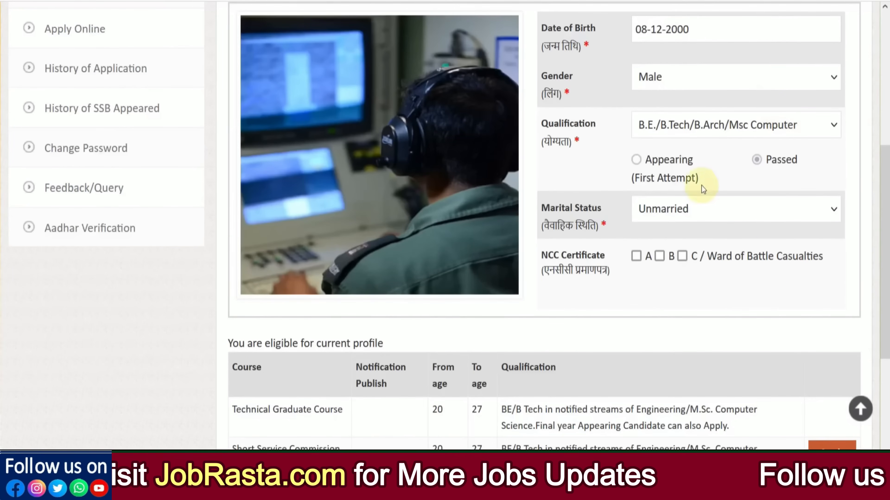
Step: Apply for Short Service Commission Technical Men and continue past the instructions to the form
scroll(701, 186, "up", 2)
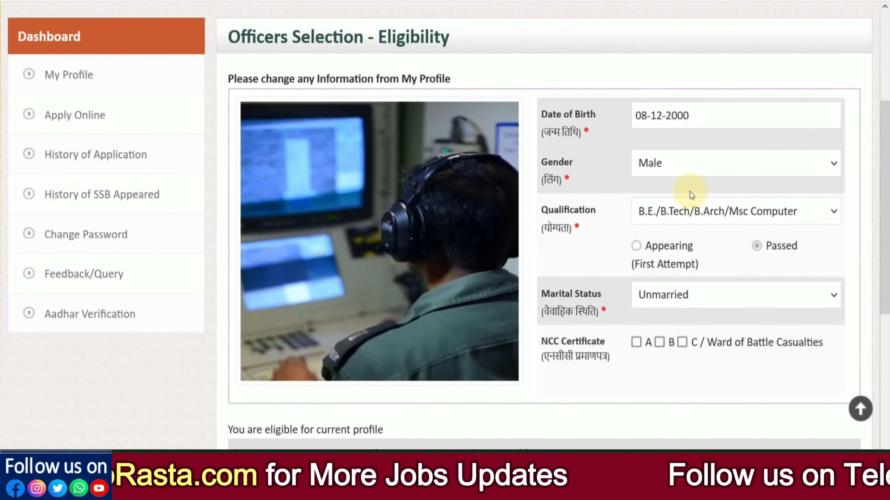
scroll(689, 191, "down", 6)
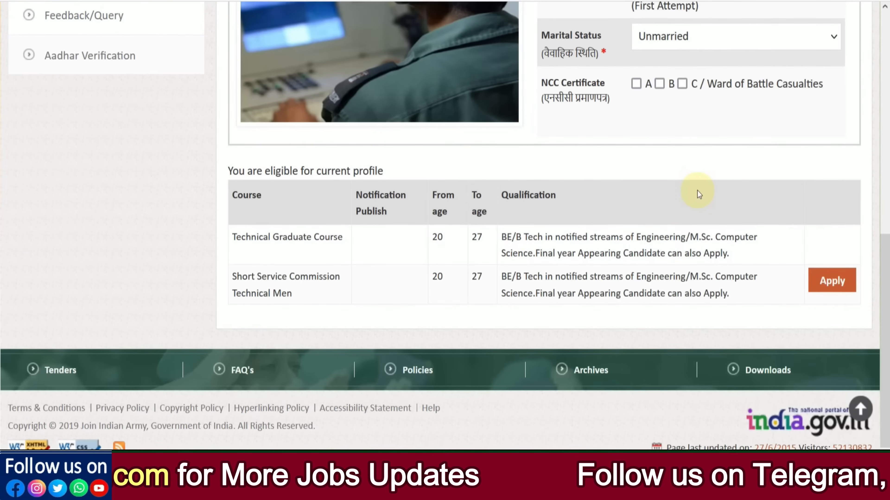
left_click(833, 290)
scroll(688, 286, "down", 14)
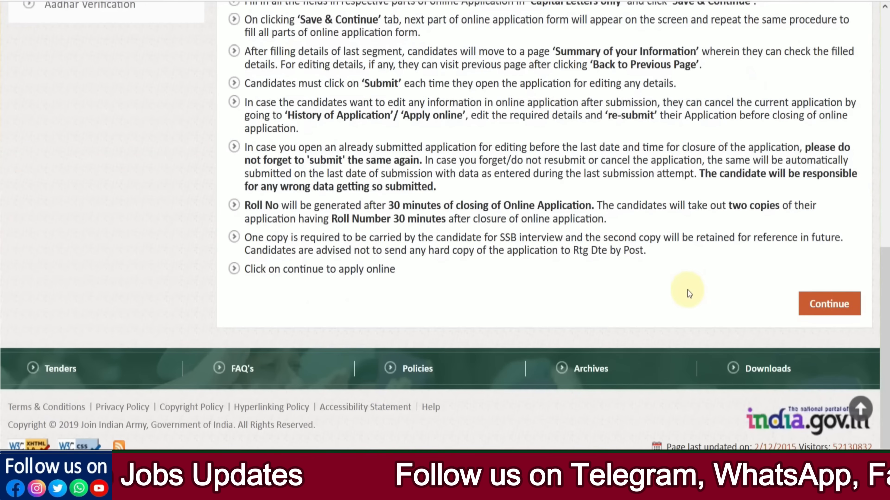
left_click(818, 310)
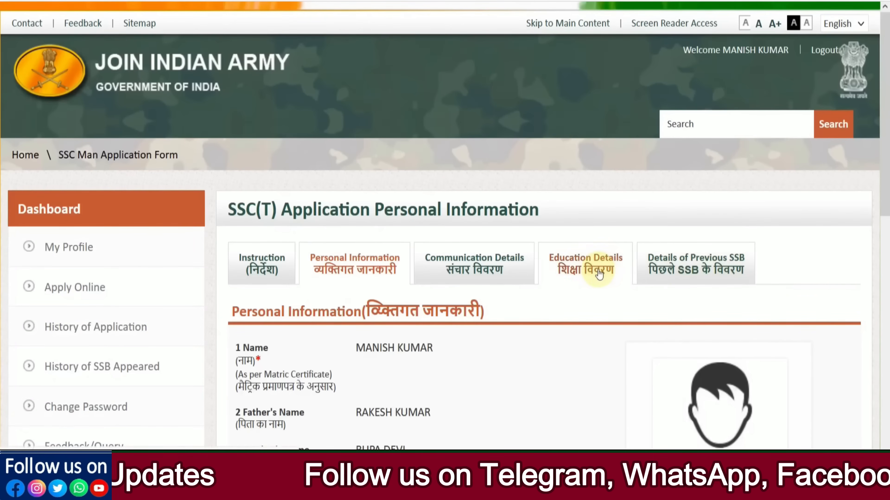
scroll(599, 272, "down", 2)
scroll(888, 202, "down", 1)
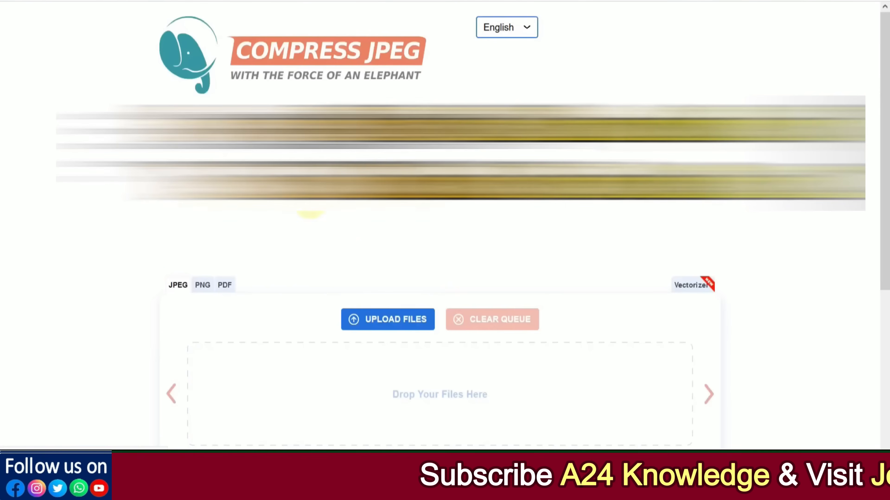
Step: Upload 99 - Copy (2).jpg to CompressJPEG and compress it at quality 34 to about 18 KB
scroll(374, 245, "down", 3)
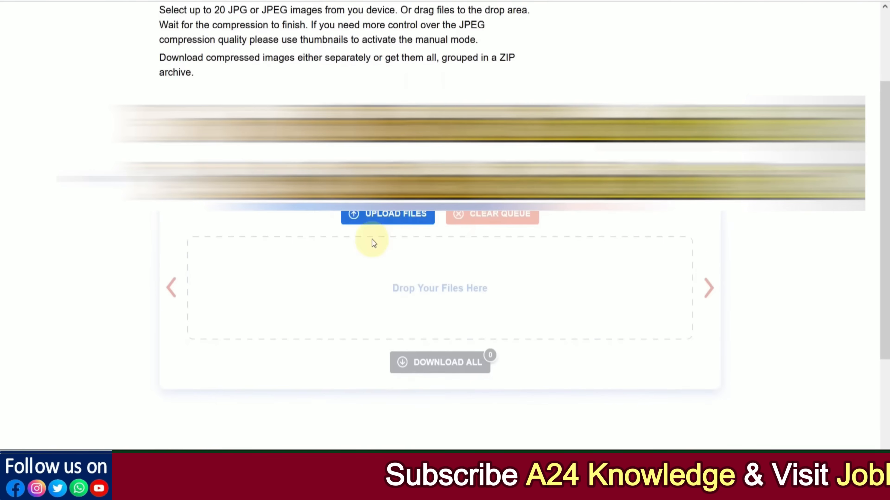
scroll(374, 244, "down", 1)
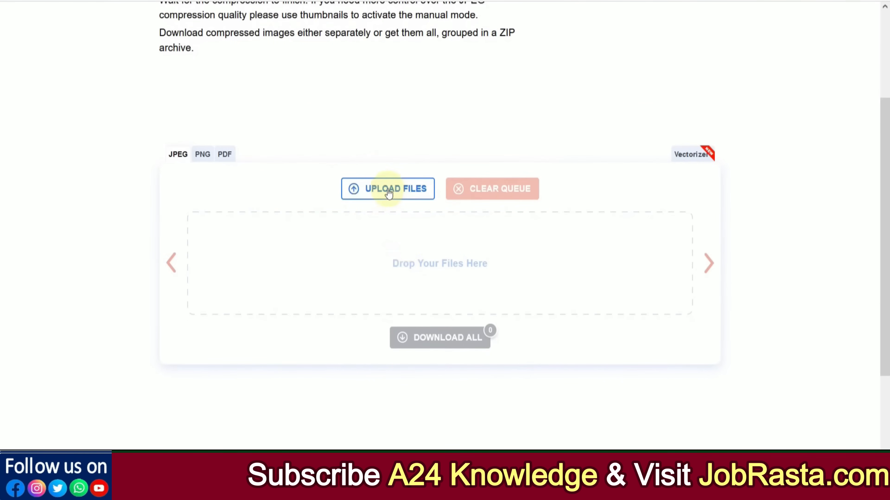
left_click(388, 190)
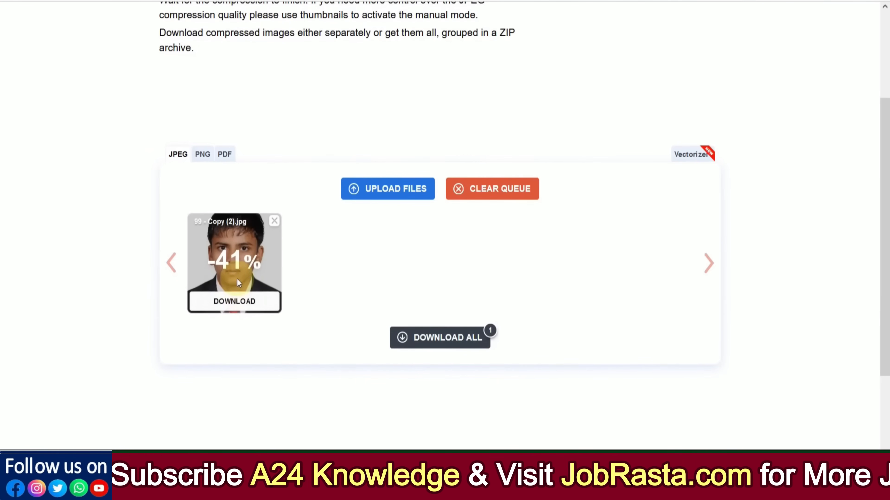
left_click(235, 261)
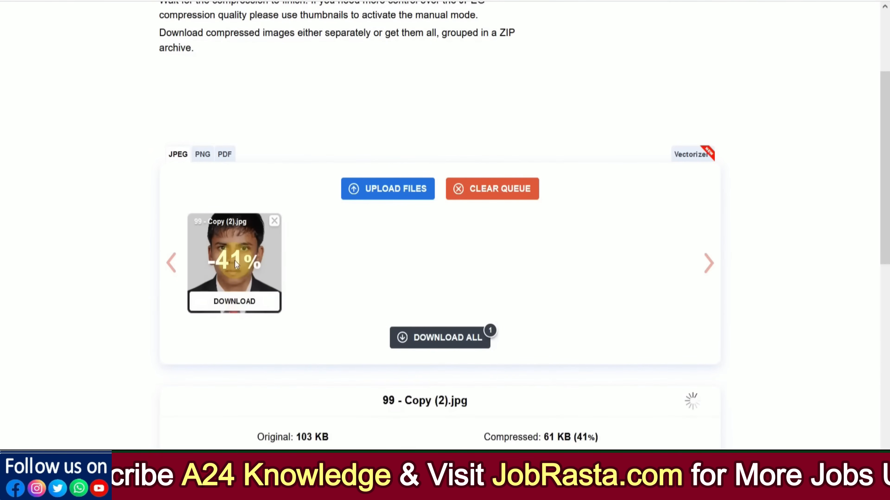
scroll(357, 294, "down", 3)
scroll(358, 295, "down", 4)
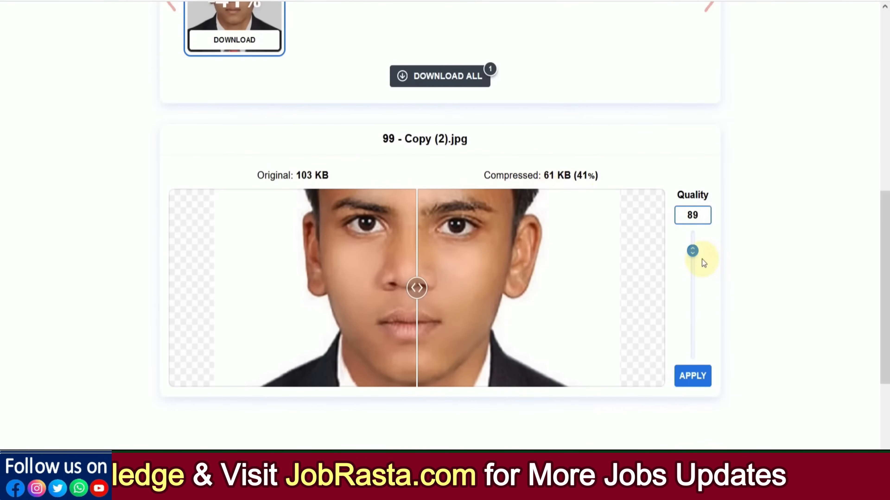
left_click_drag(692, 251, 694, 298)
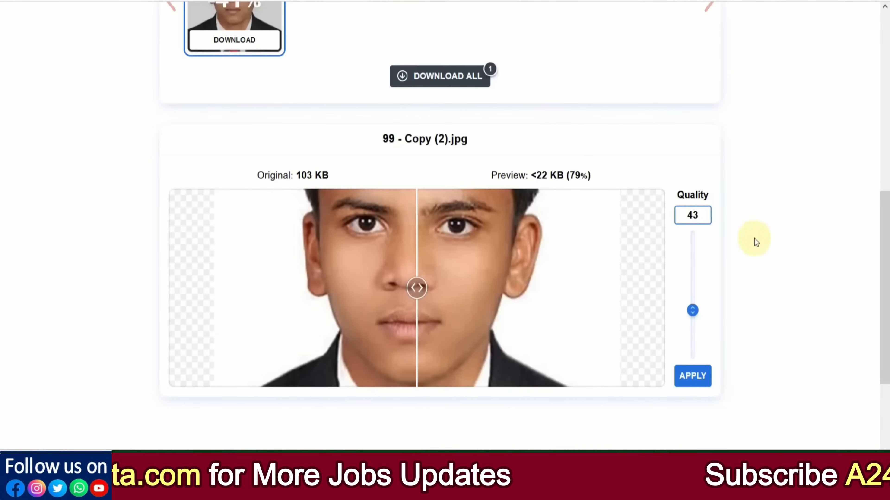
left_click_drag(694, 308, 695, 326)
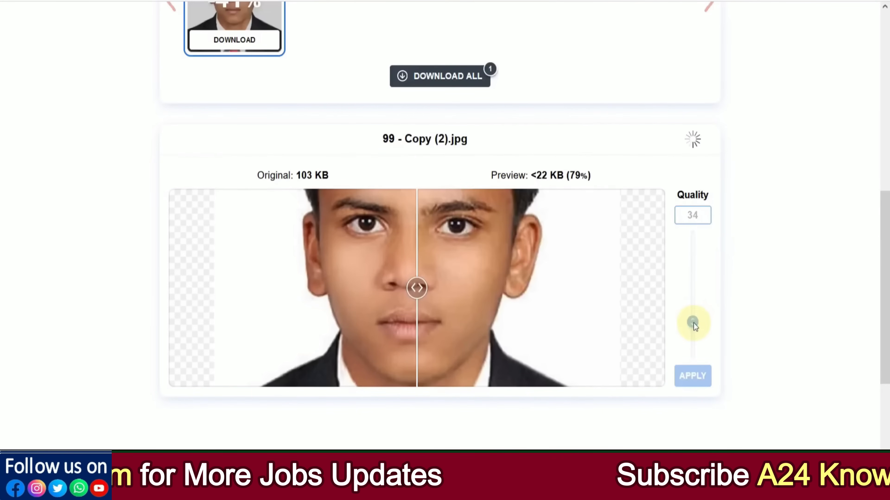
left_click(683, 387)
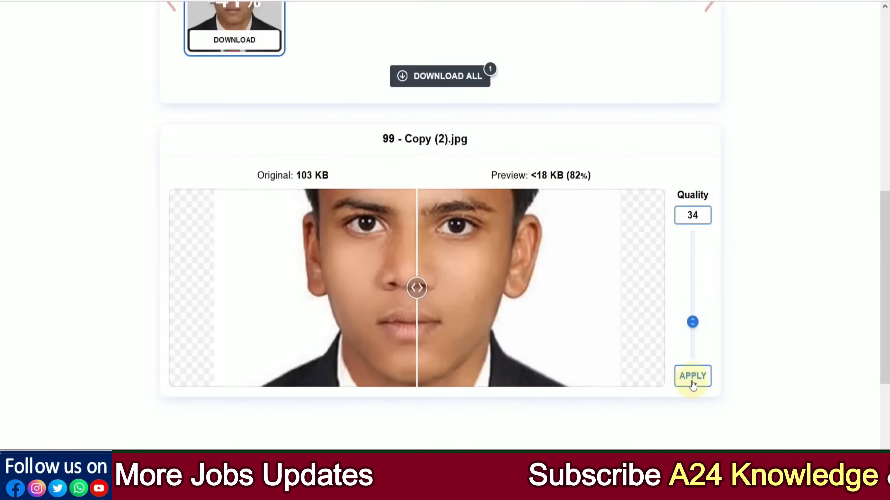
scroll(513, 288, "up", 3)
scroll(514, 292, "up", 1)
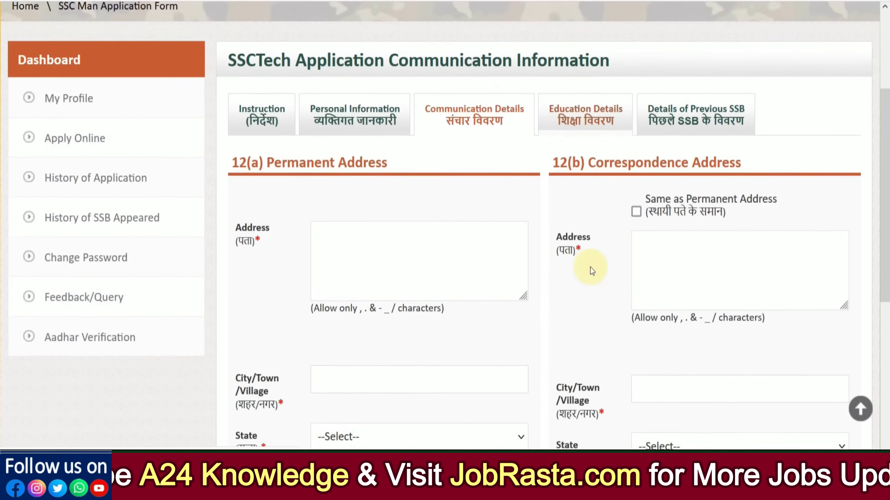
scroll(589, 269, "down", 1)
left_click(412, 232)
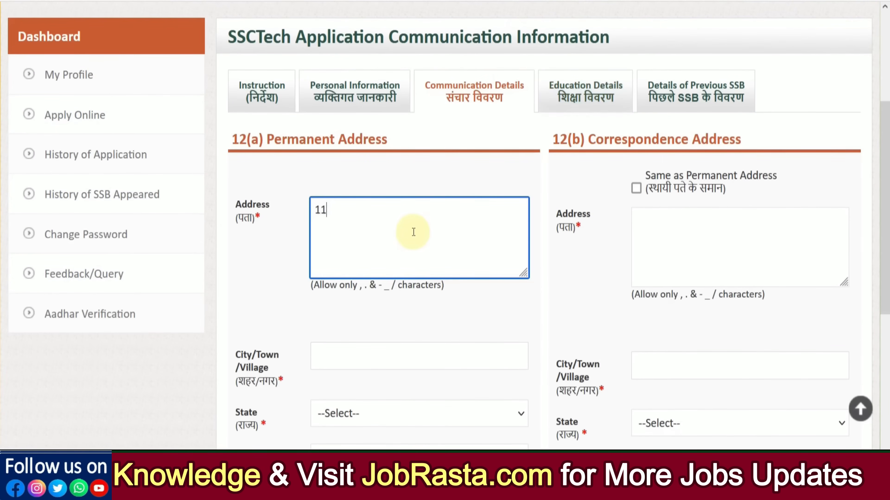
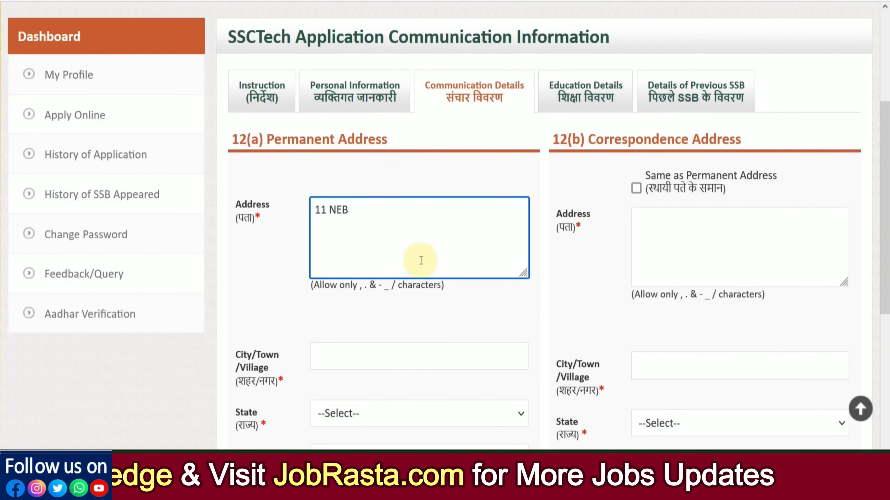
scroll(347, 288, "down", 2)
left_click(343, 269)
type("ALWAR")
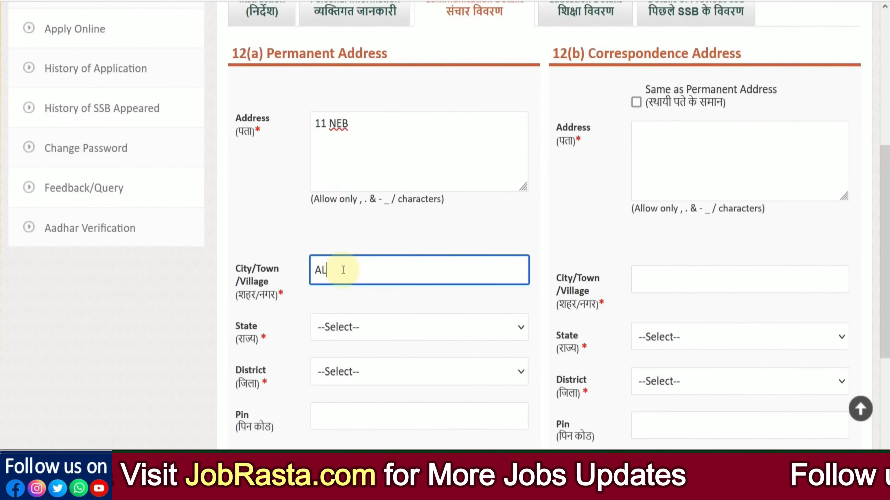
scroll(332, 175, "down", 4)
Step: Choose state Rajasthan and district Alwar, and enter the pin code
left_click(335, 159)
key("r")
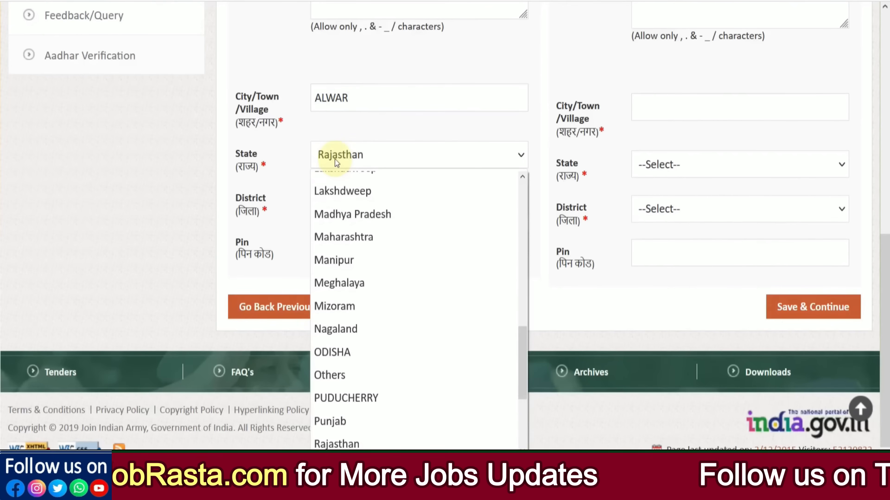
left_click(367, 446)
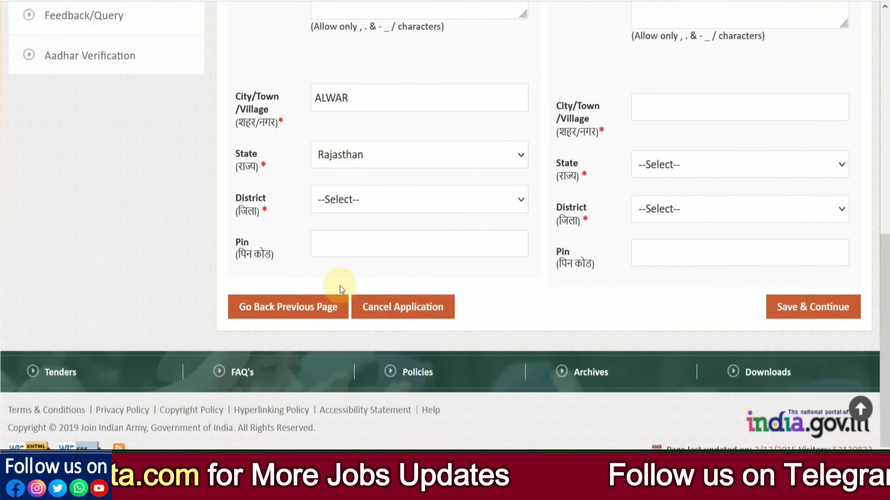
left_click(343, 209)
left_click(338, 272)
left_click(342, 245)
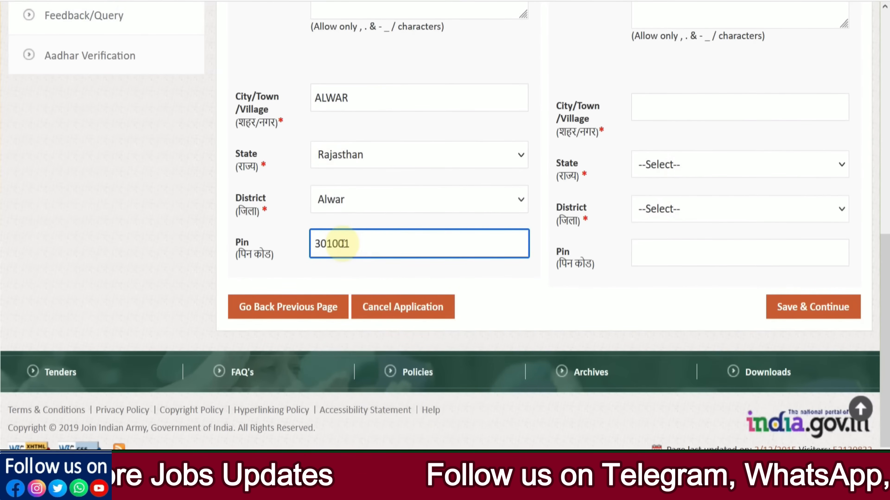
scroll(372, 281, "up", 6)
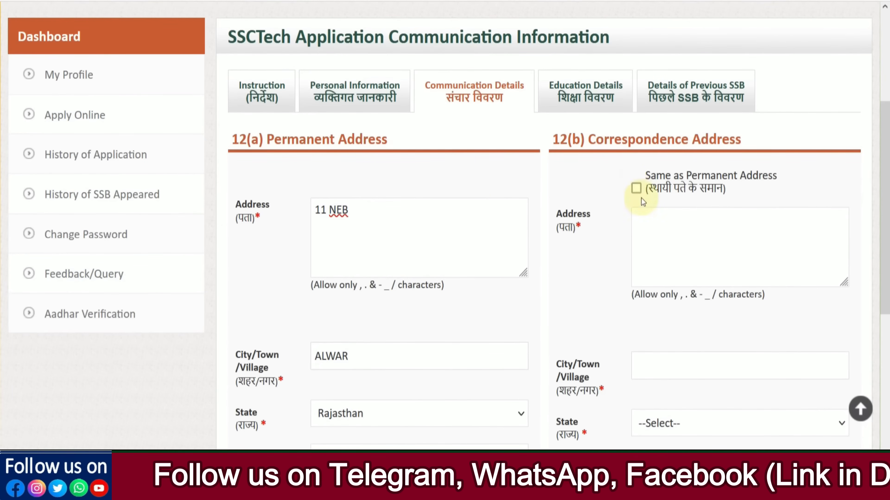
Step: Mark correspondence address same as permanent and save the communication details
left_click(636, 189)
scroll(682, 273, "down", 5)
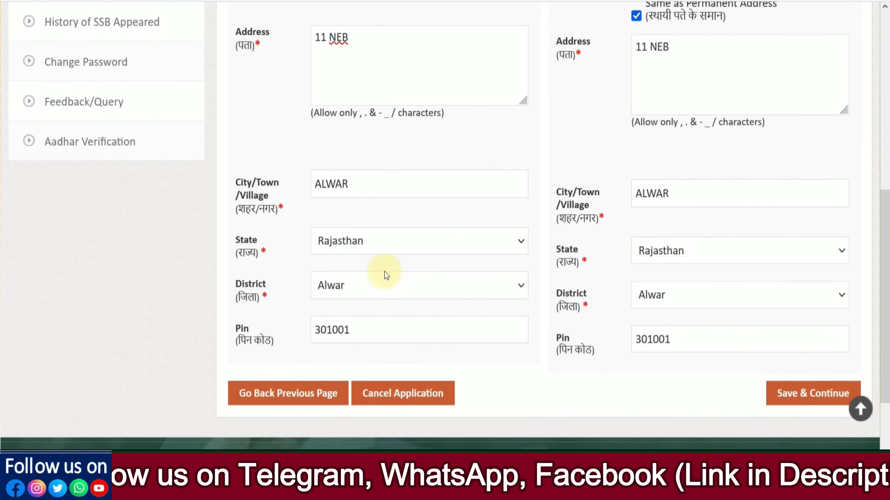
left_click(792, 398)
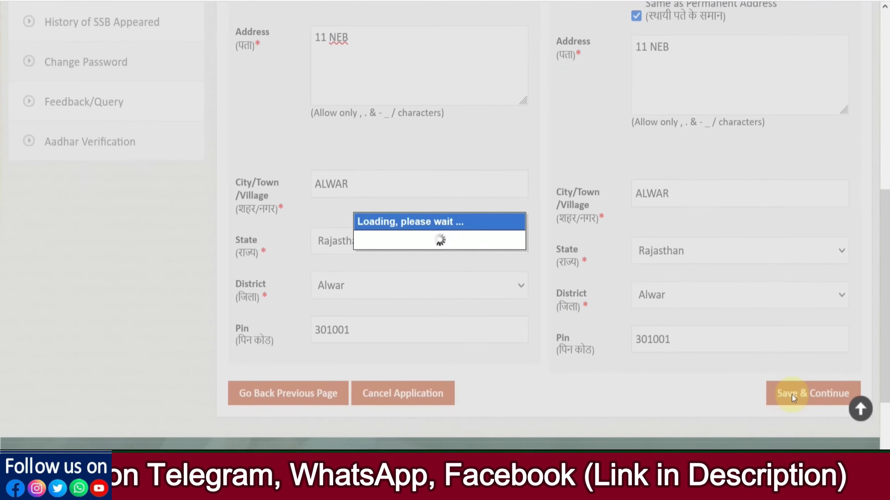
Step: Expand the Type of school dropdown on the Education Details page
scroll(478, 293, "down", 7)
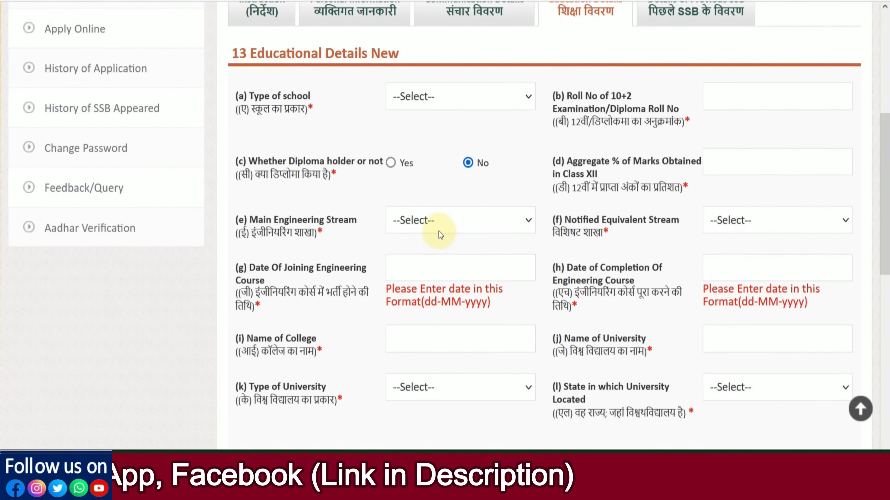
left_click(403, 101)
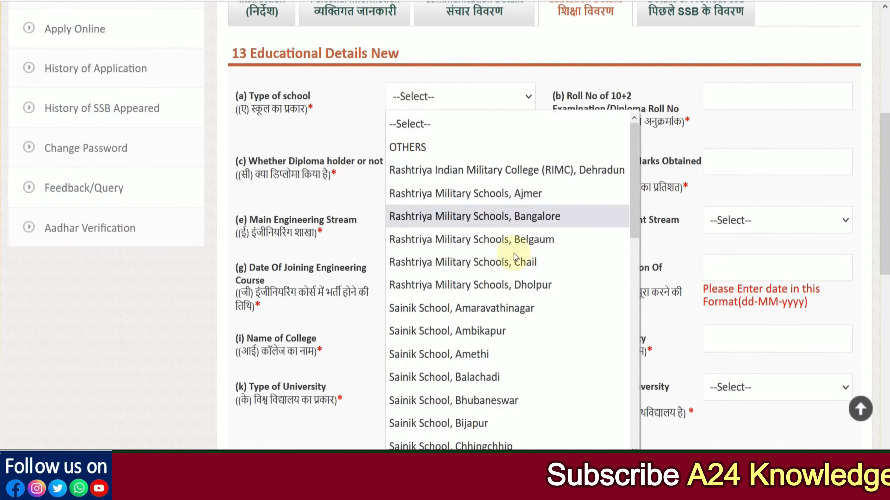